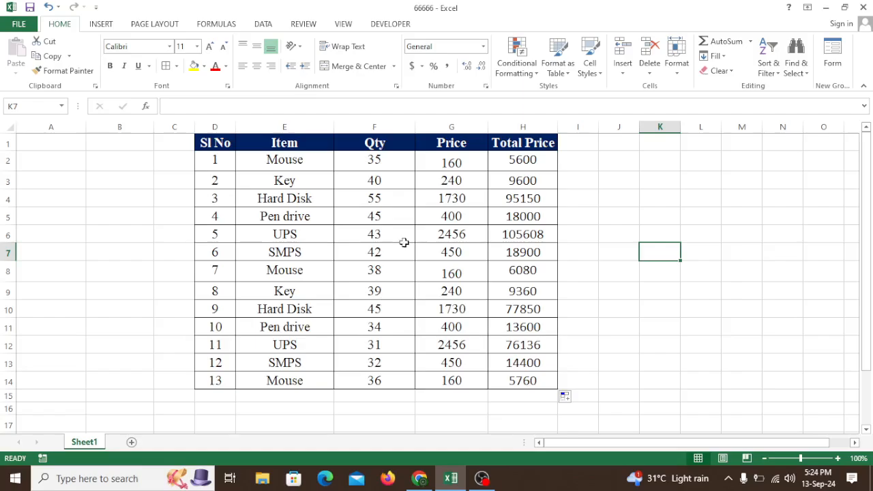
# Step: Examine the Qty, Price and Total Price values in the item table
pyautogui.click(518, 74)
pyautogui.click(545, 309)
pyautogui.click(353, 215)
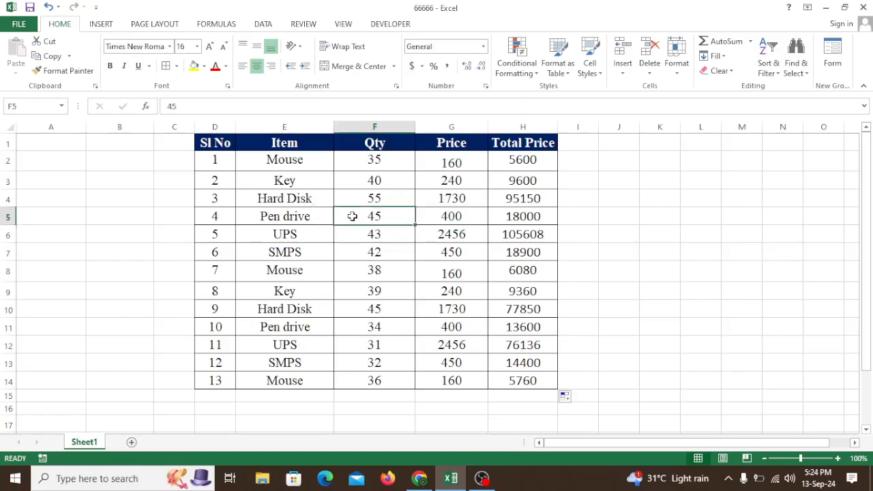
pyautogui.click(485, 239)
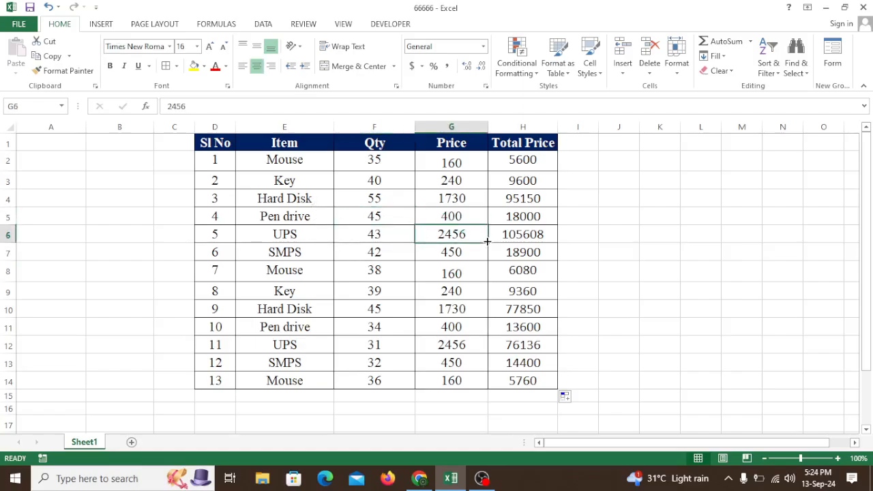
pyautogui.click(510, 235)
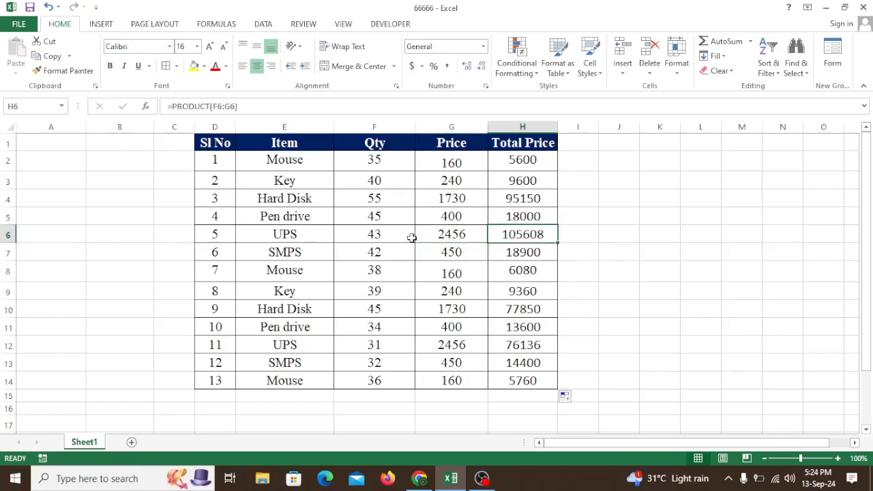
pyautogui.click(395, 256)
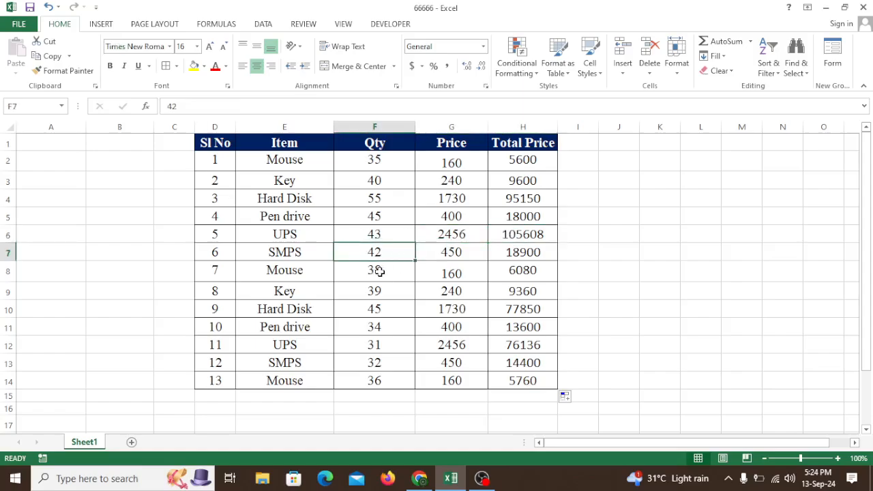
pyautogui.click(379, 271)
pyautogui.click(379, 201)
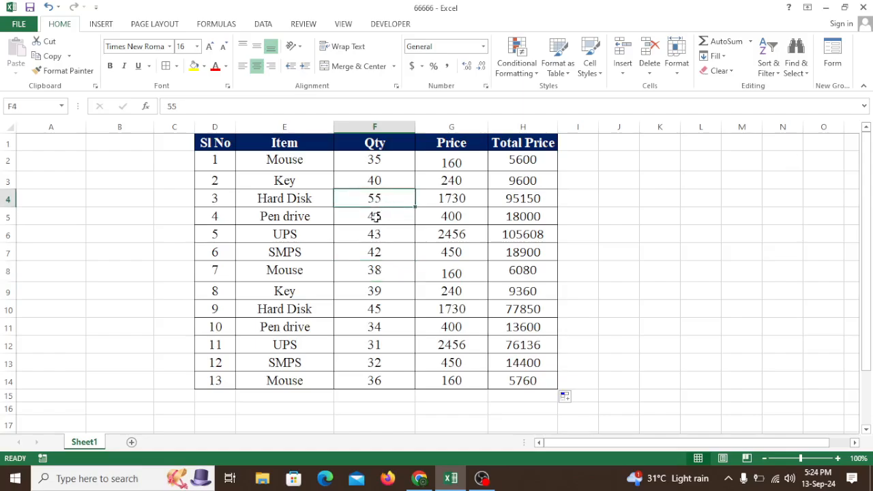
pyautogui.click(376, 215)
pyautogui.click(374, 235)
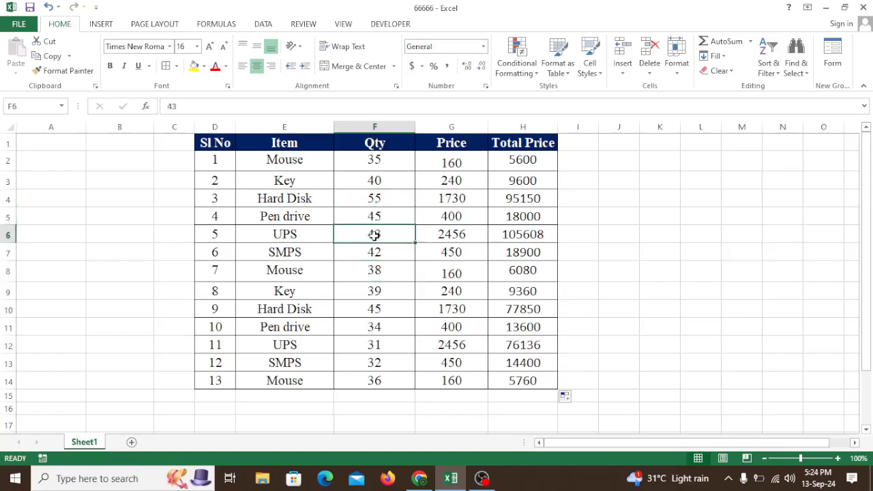
pyautogui.click(374, 252)
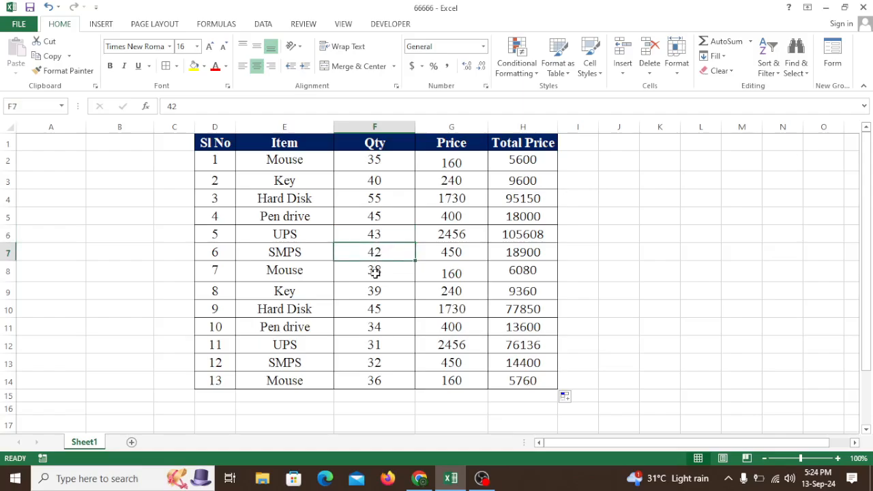
pyautogui.click(375, 272)
pyautogui.click(605, 234)
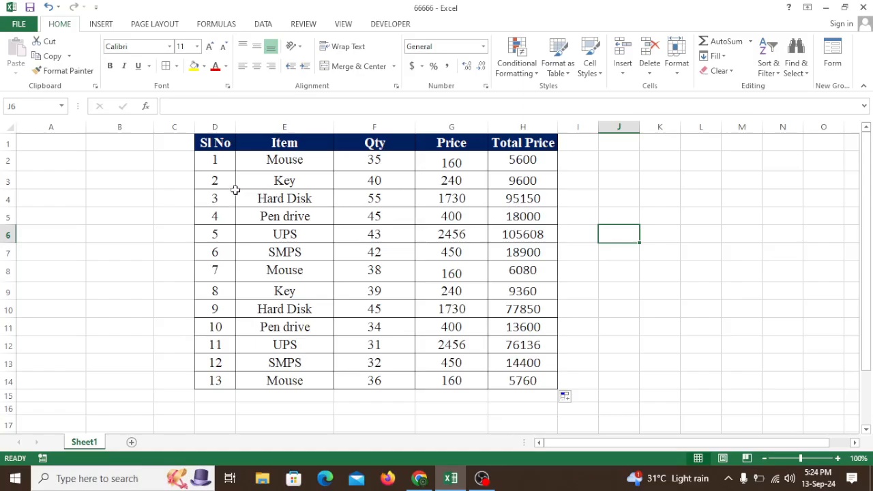
# Step: Review the Sl No column and the Mouse and UPS entries in the Item column
pyautogui.click(160, 161)
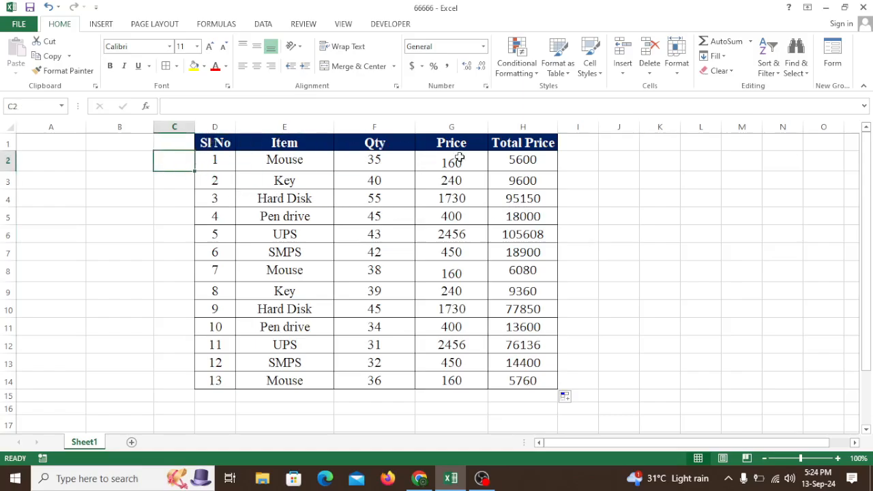
pyautogui.click(214, 144)
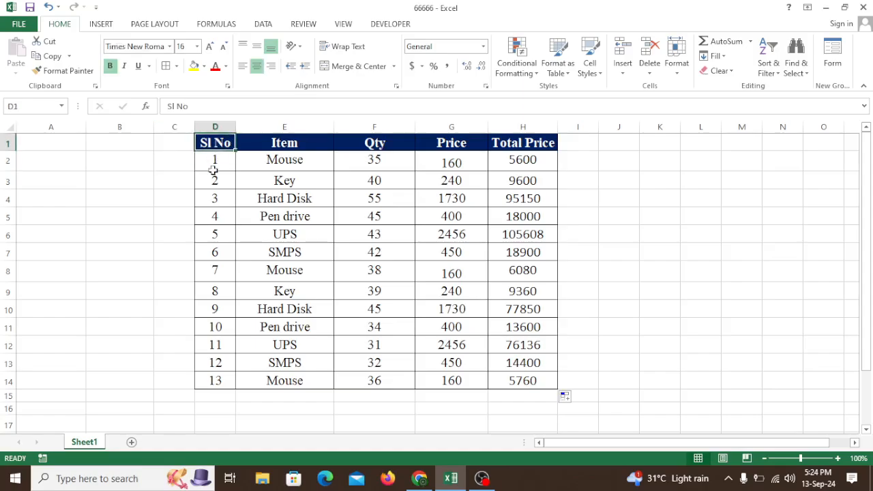
pyautogui.click(215, 383)
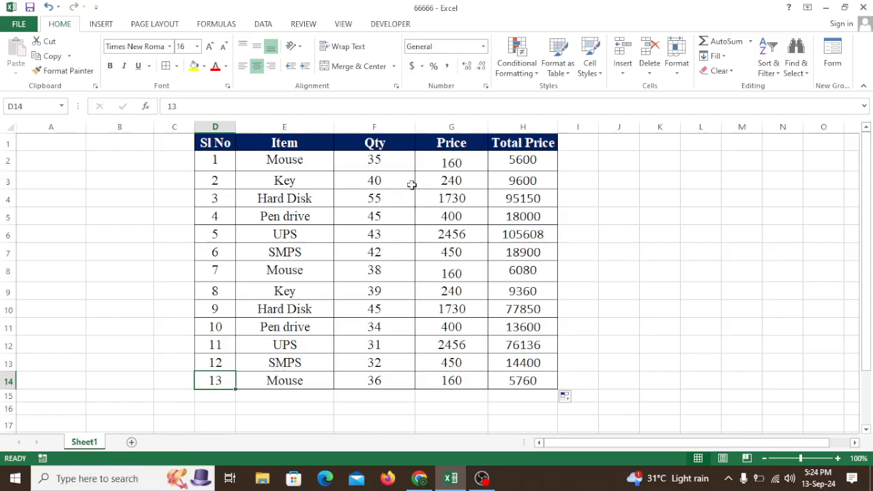
pyautogui.click(300, 162)
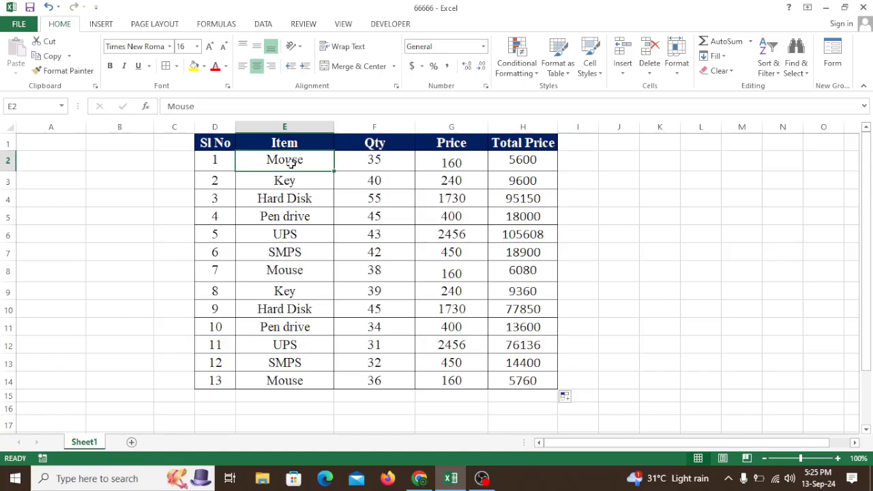
pyautogui.click(289, 274)
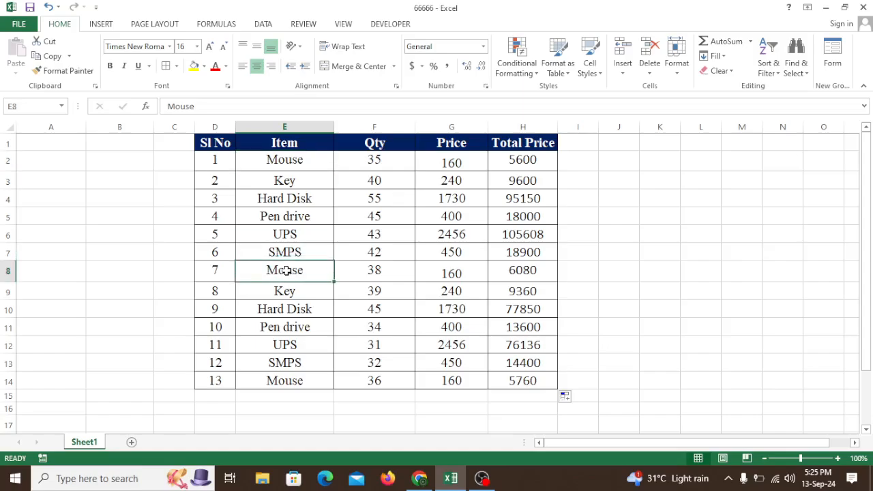
pyautogui.click(284, 380)
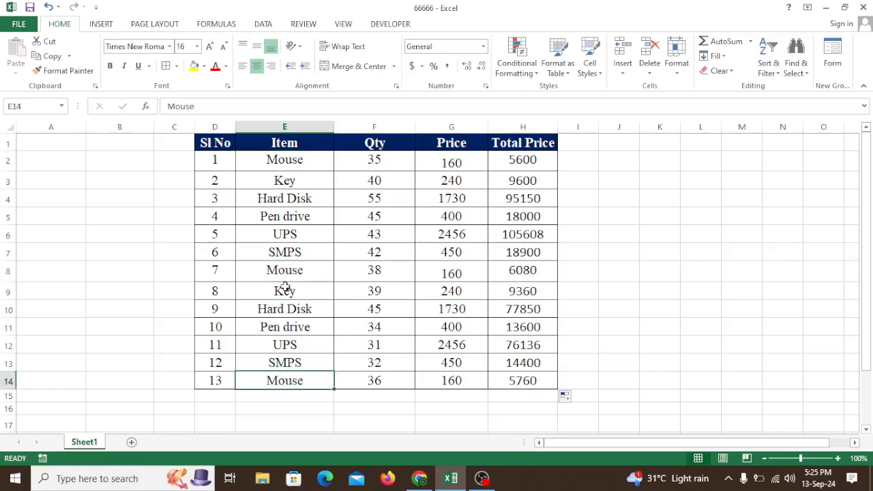
pyautogui.click(285, 237)
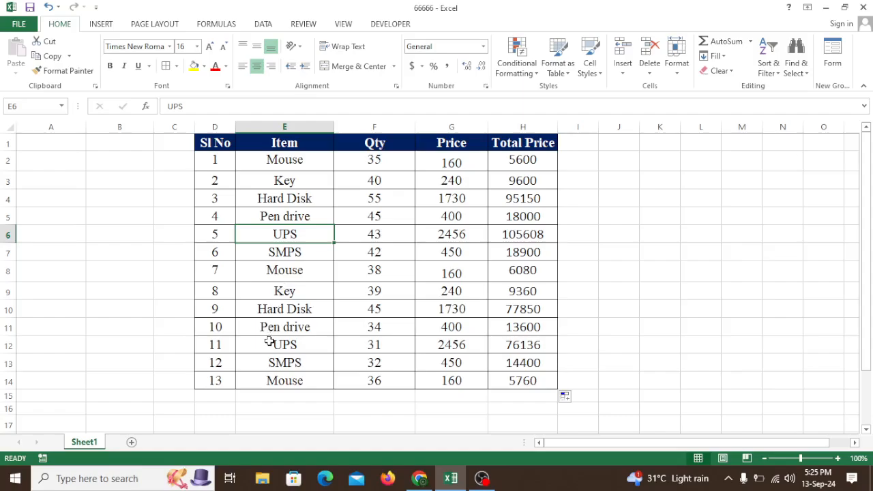
pyautogui.click(271, 343)
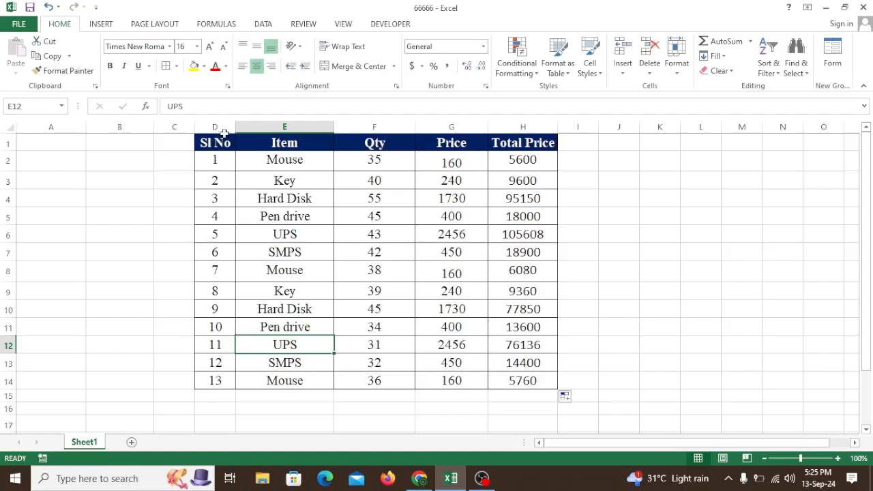
# Step: Start a Text That Contains highlight rule for the whole table, D1:H14, keeping its dialog clear of the Item column
pyautogui.moveTo(225, 140); pyautogui.dragTo(518, 381)
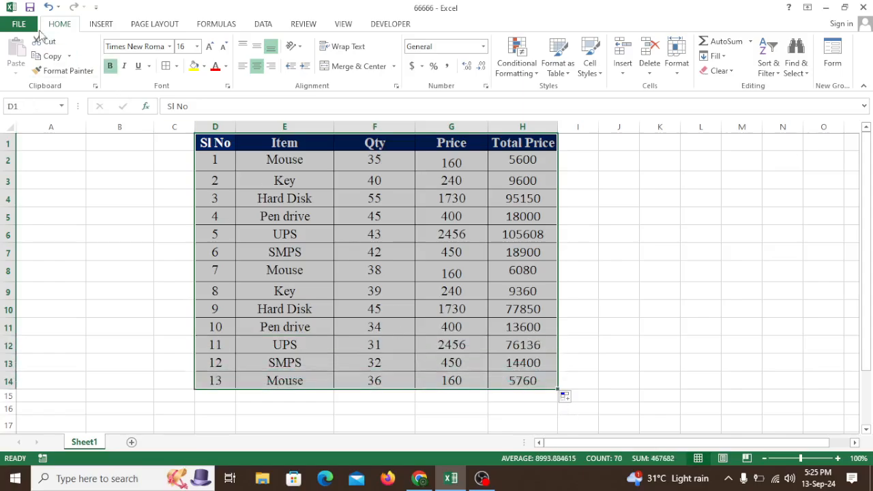
pyautogui.click(526, 72)
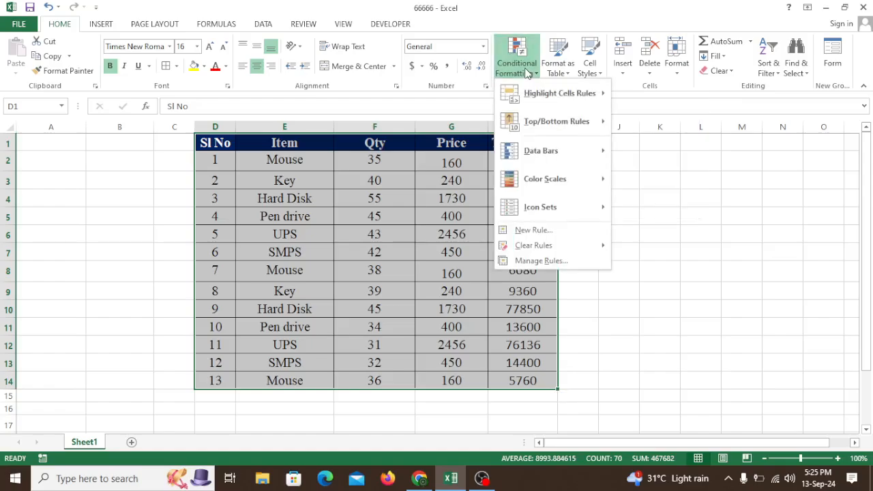
pyautogui.moveTo(571, 100)
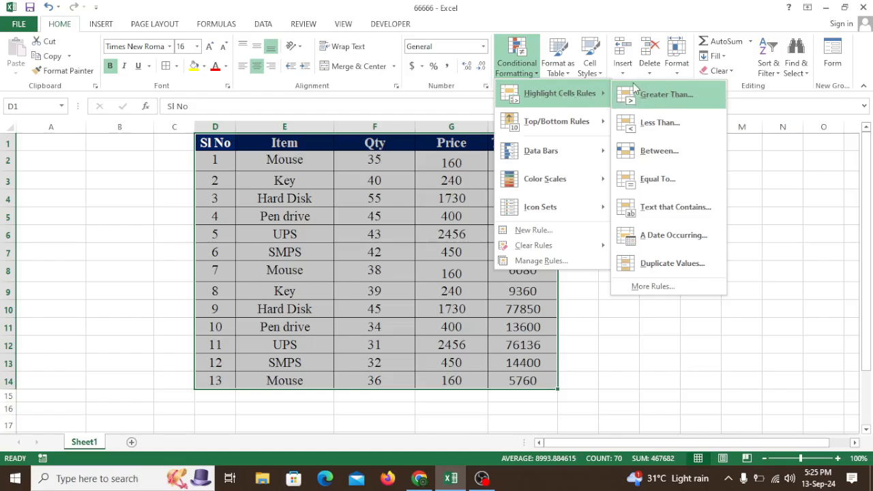
pyautogui.click(670, 212)
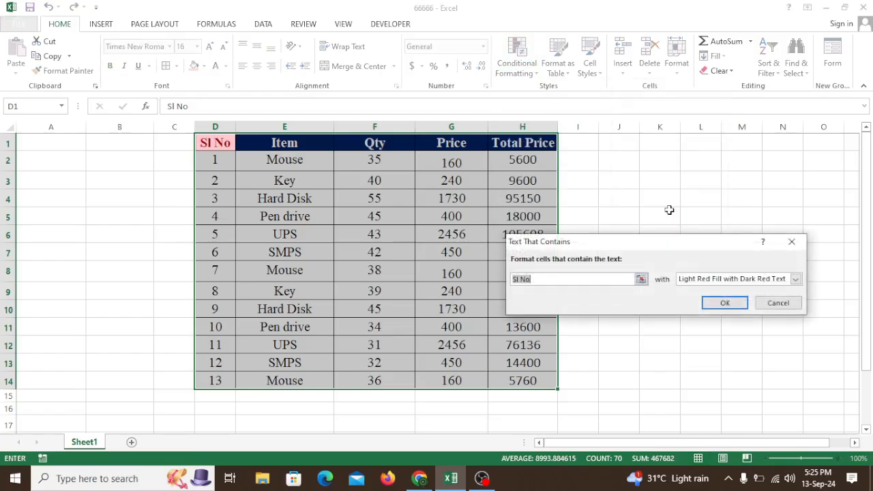
pyautogui.moveTo(628, 243); pyautogui.dragTo(630, 205)
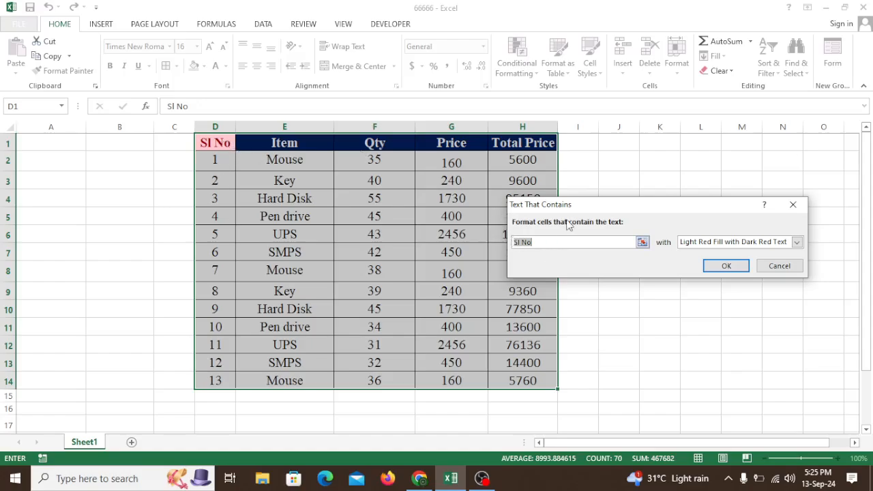
# Step: Preview the highlight rule with the text MOU, and replace the text with UPS
pyautogui.press('BackSpace')
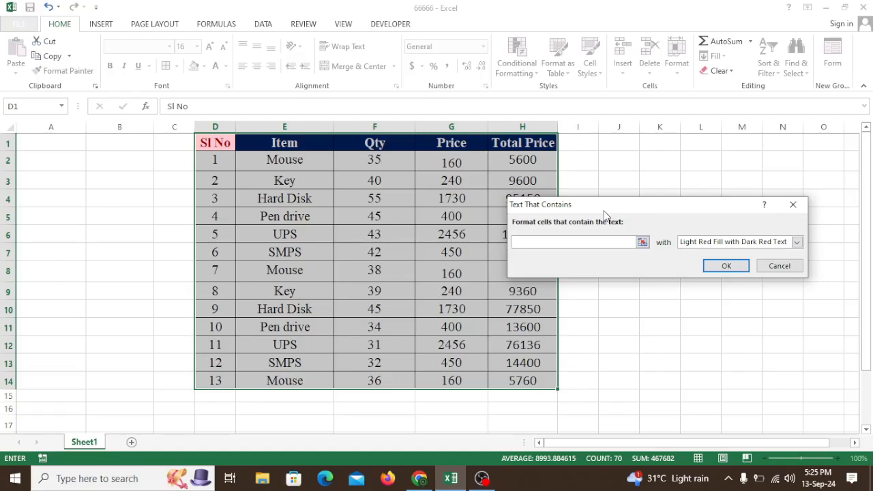
pyautogui.write('MOU')
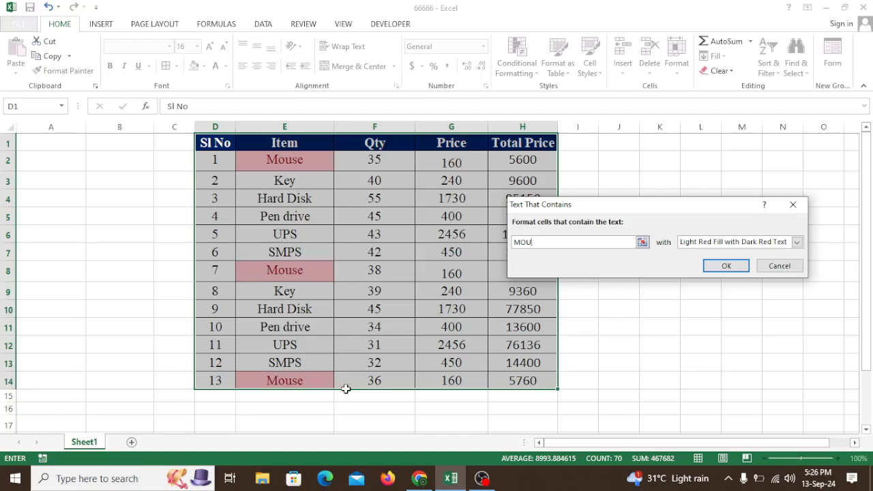
pyautogui.press('BackSpace')
pyautogui.press('BackSpace')
pyautogui.write('UPS')
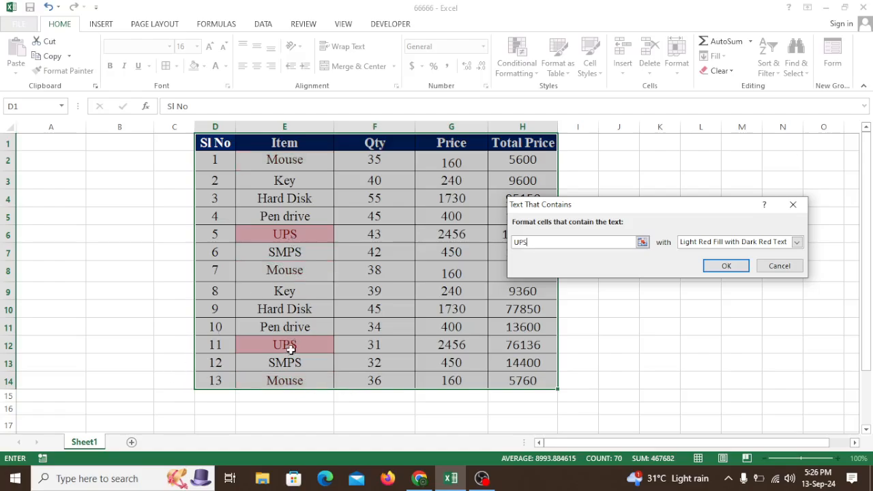
# Step: Try the UPS rule's preset formats: yellow fill with dark yellow text, green fill with dark green text, light red fill, red text and red border
pyautogui.click(796, 243)
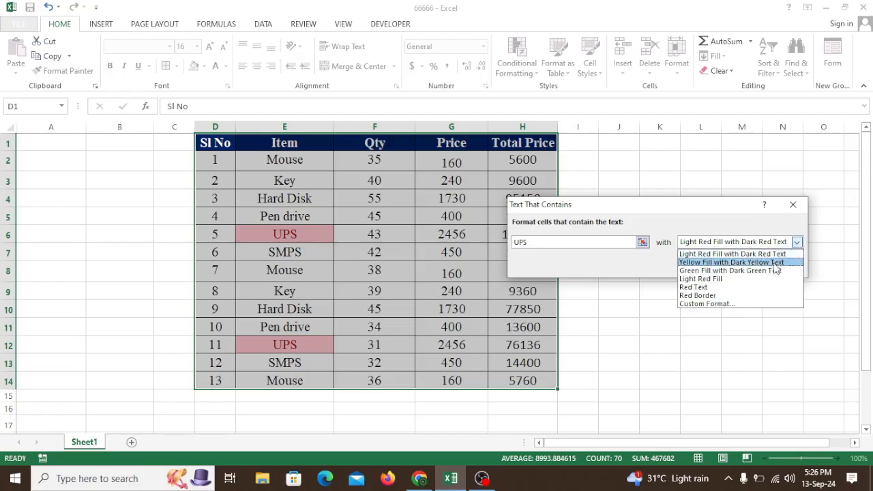
pyautogui.click(775, 263)
pyautogui.click(796, 244)
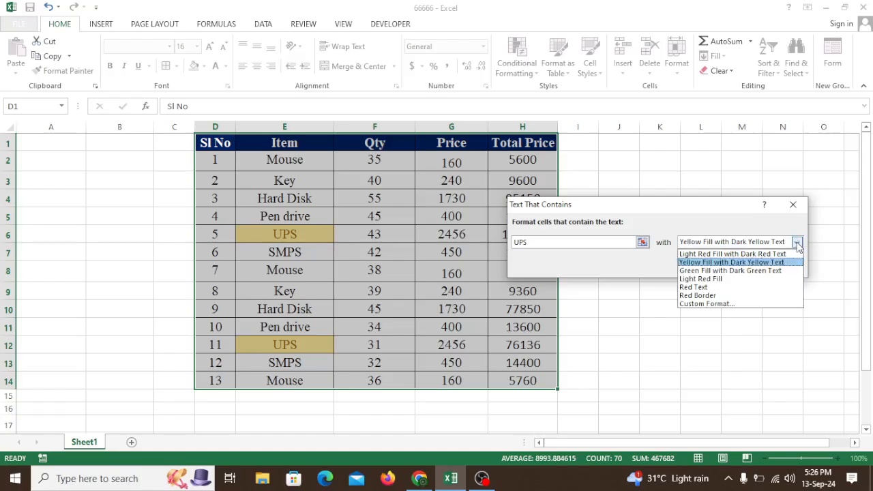
pyautogui.click(781, 272)
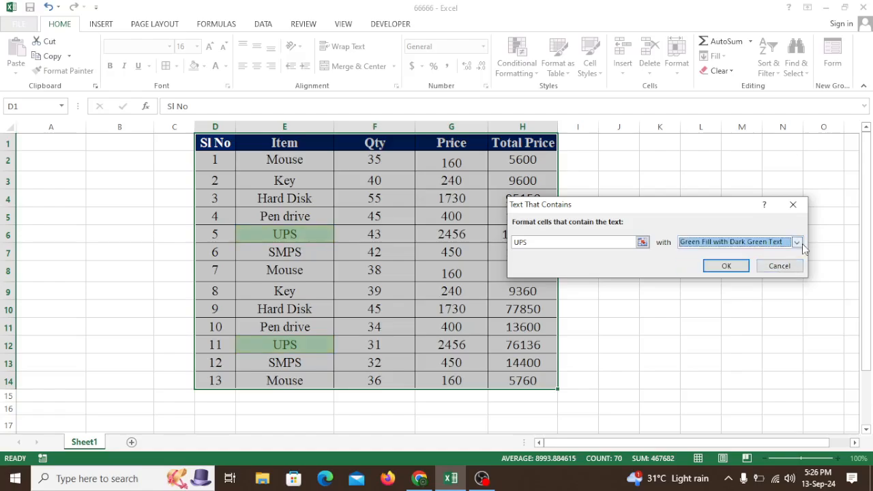
pyautogui.click(798, 244)
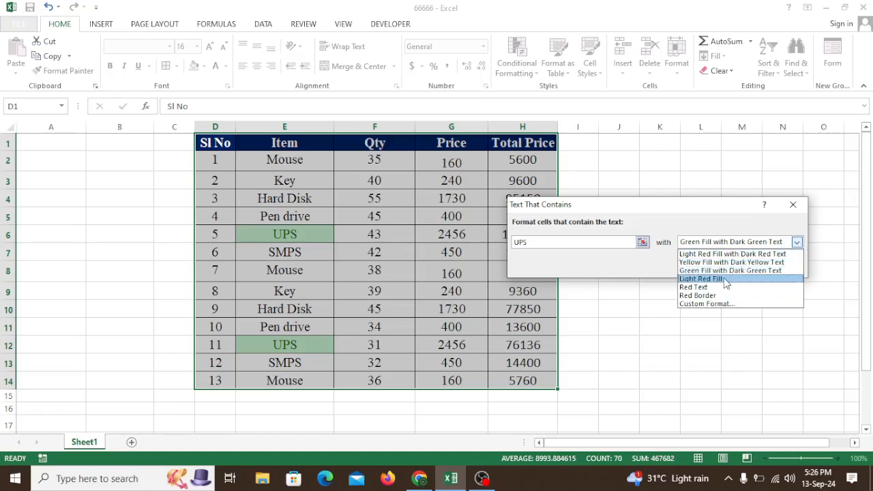
pyautogui.click(723, 278)
pyautogui.click(796, 243)
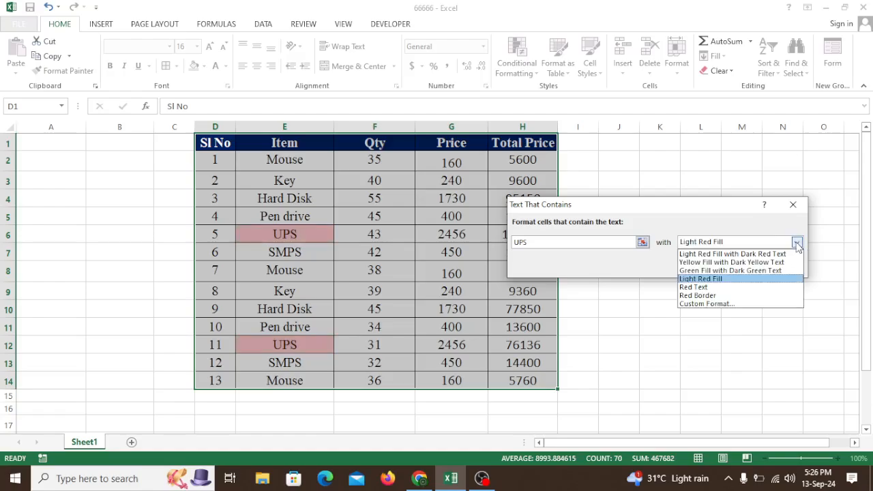
pyautogui.click(706, 289)
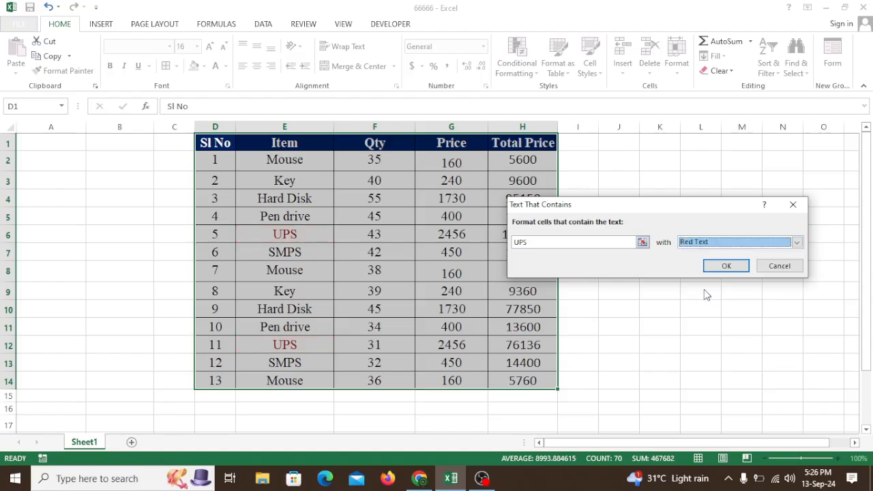
pyautogui.click(798, 244)
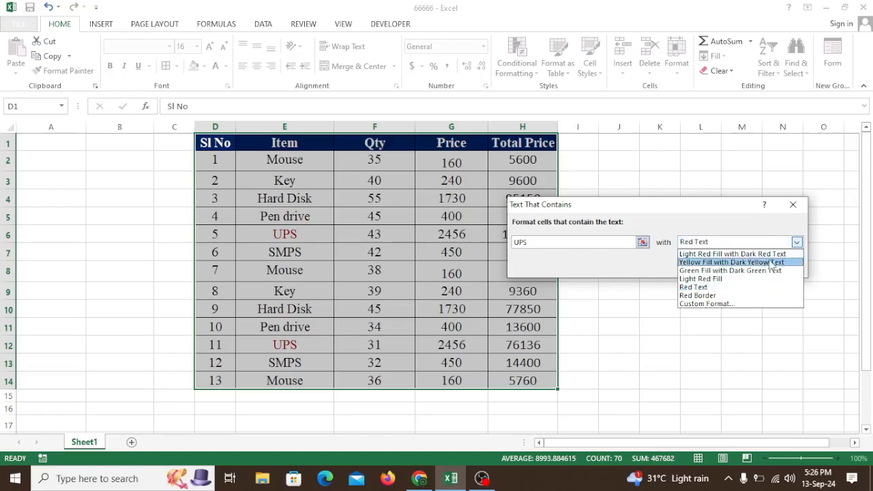
pyautogui.click(702, 295)
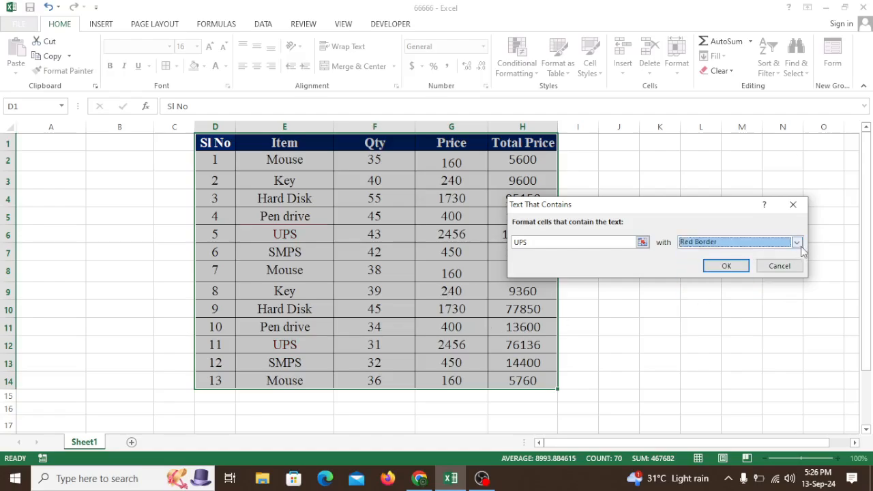
# Step: Try a custom format with a red background fill for the UPS highlight rule, checking the number, font and border options
pyautogui.click(796, 244)
pyautogui.click(728, 304)
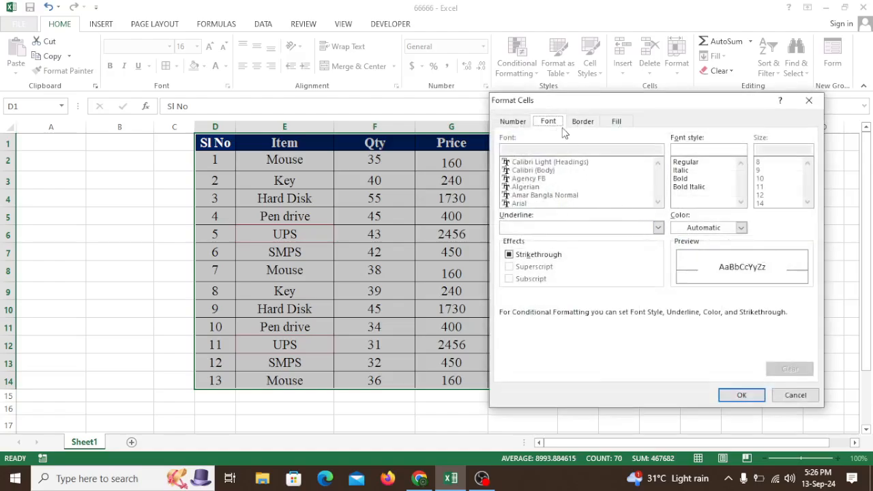
pyautogui.click(583, 122)
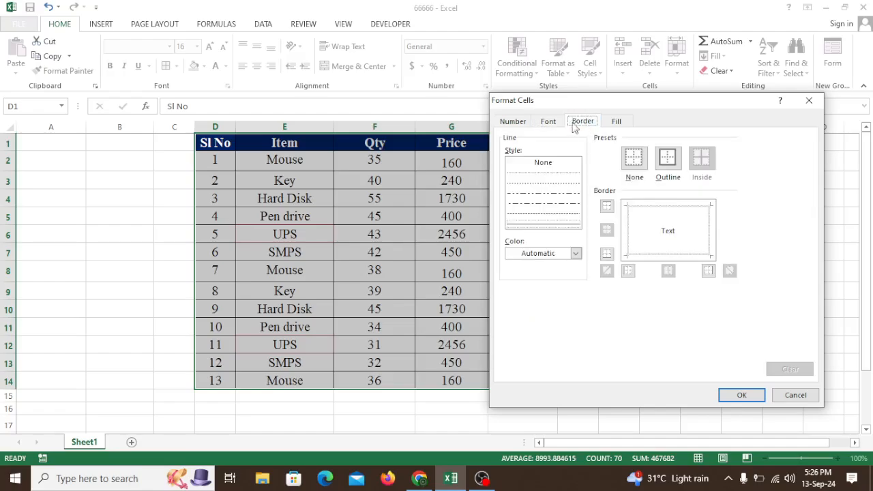
pyautogui.click(549, 123)
pyautogui.click(519, 123)
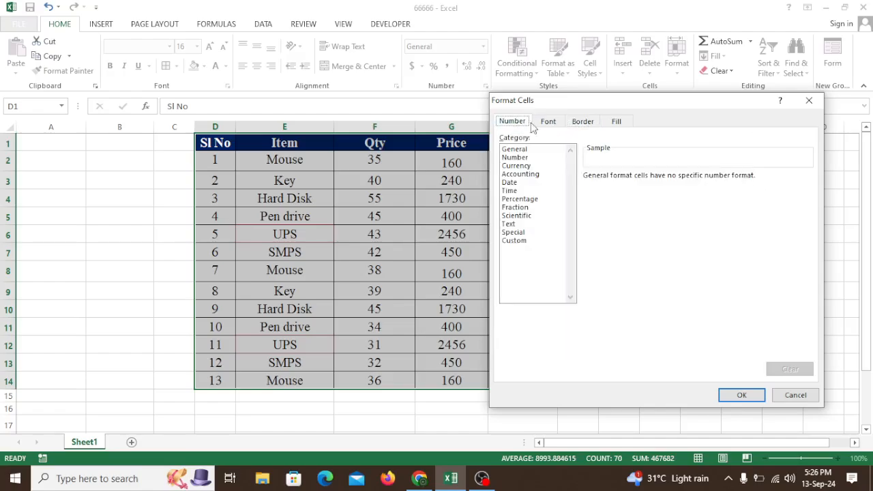
pyautogui.click(616, 123)
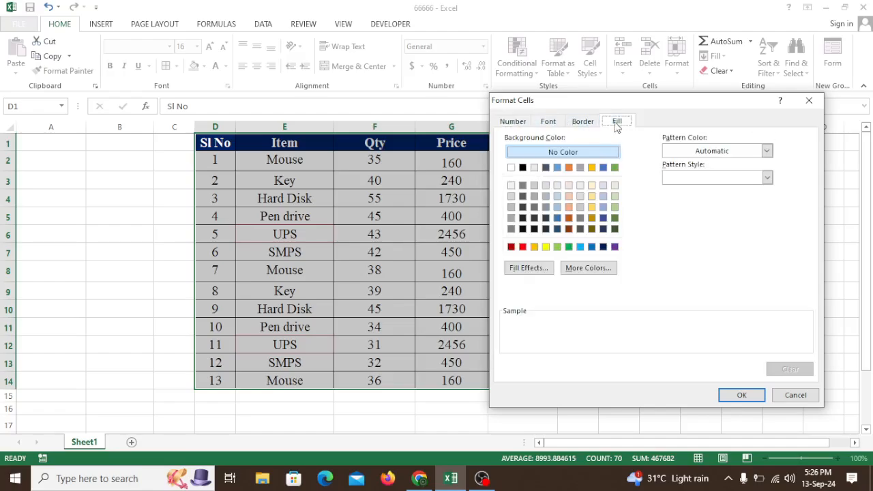
pyautogui.click(522, 246)
pyautogui.click(742, 394)
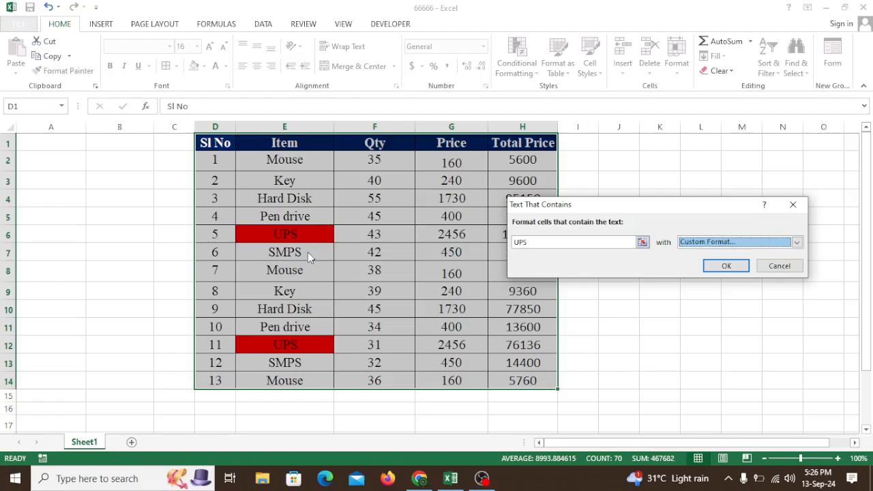
# Step: Preview the red custom format with the rule text MOUSE, and cancel the rule
pyautogui.doubleClick(522, 242)
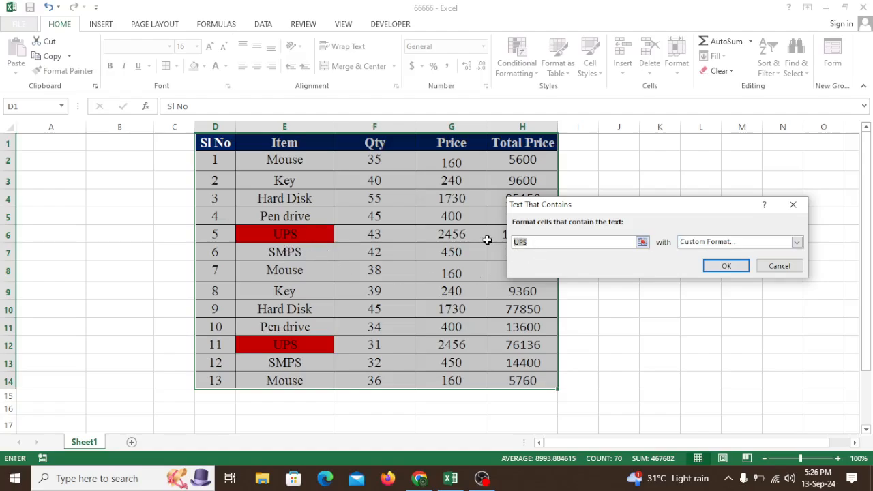
pyautogui.write('MOUSE')
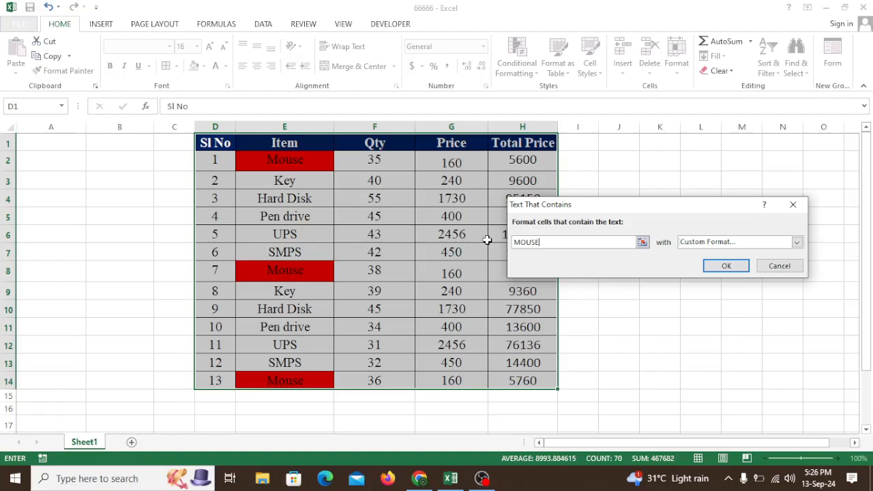
pyautogui.moveTo(643, 205); pyautogui.dragTo(571, 218)
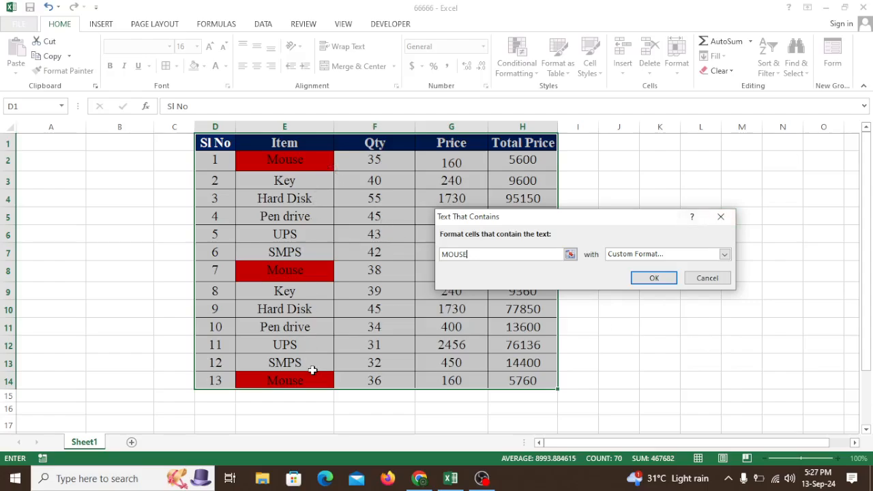
pyautogui.click(702, 279)
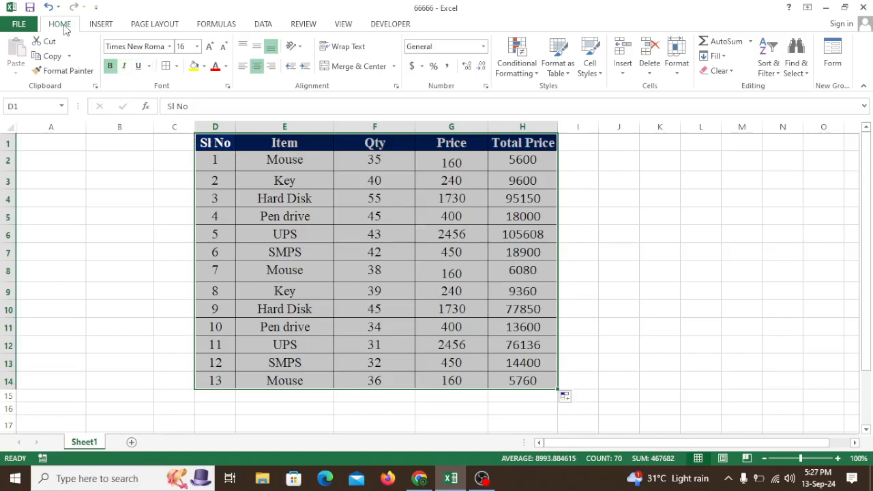
# Step: Start a Text That Contains highlight rule for the whole table, D1:H14, with the text MOUSE
pyautogui.click(524, 77)
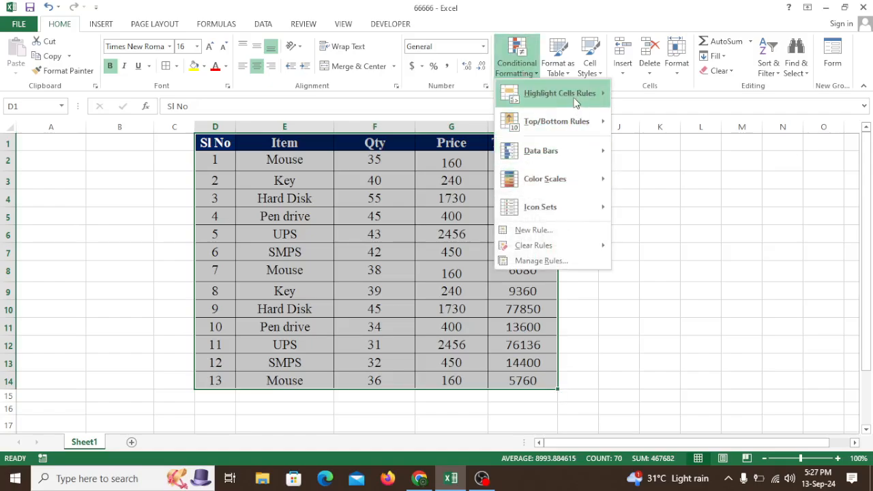
pyautogui.moveTo(565, 104)
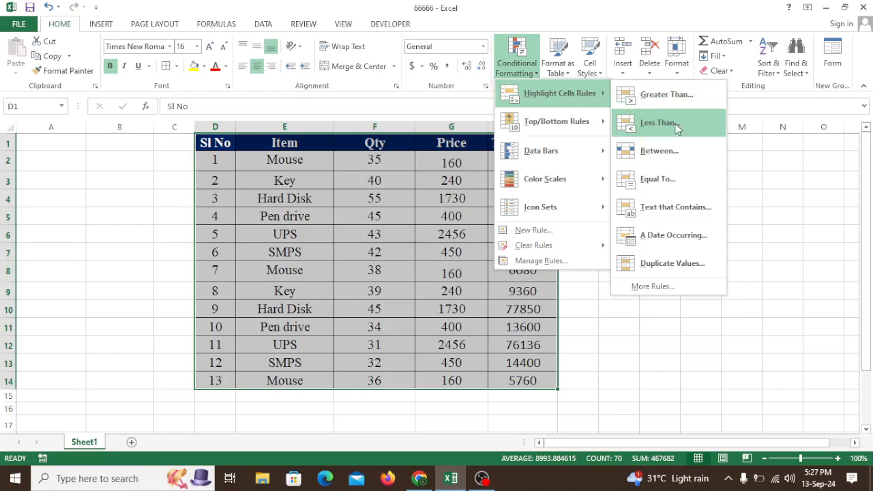
pyautogui.click(689, 209)
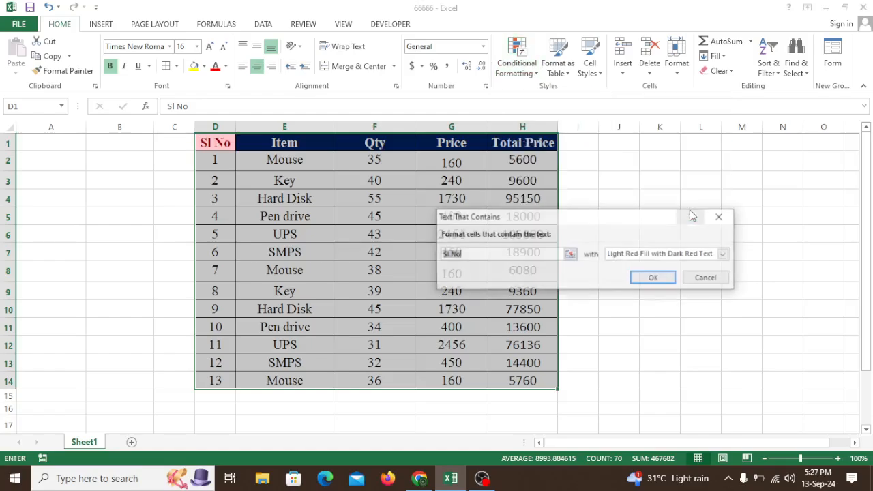
pyautogui.moveTo(549, 225); pyautogui.dragTo(615, 227)
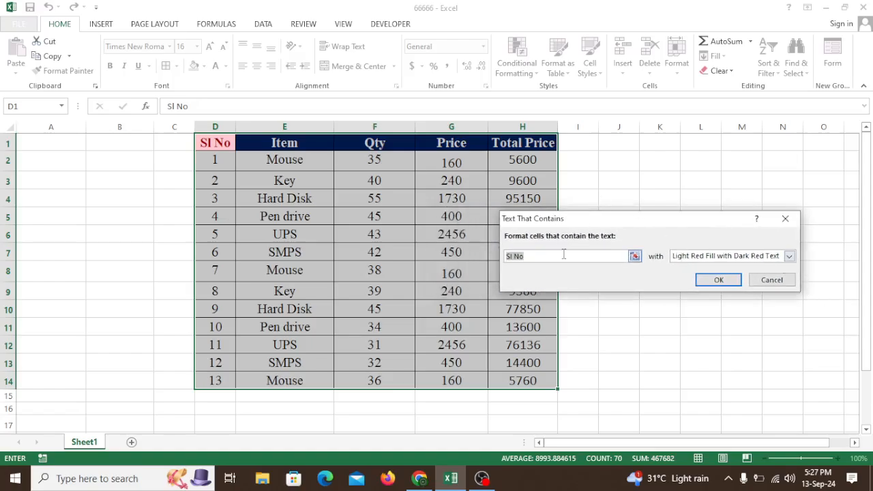
pyautogui.write('MOUSE')
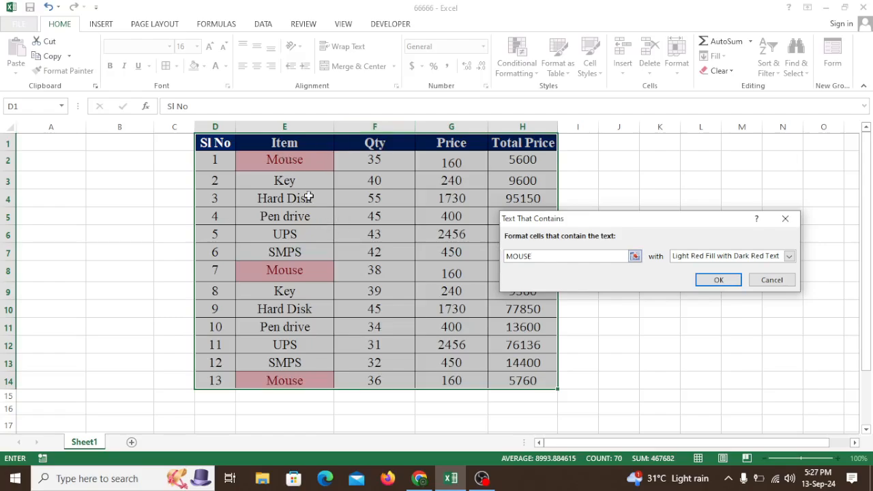
# Step: Try a custom format with an orange background fill for the MOUSE highlight rule
pyautogui.click(788, 255)
pyautogui.click(712, 320)
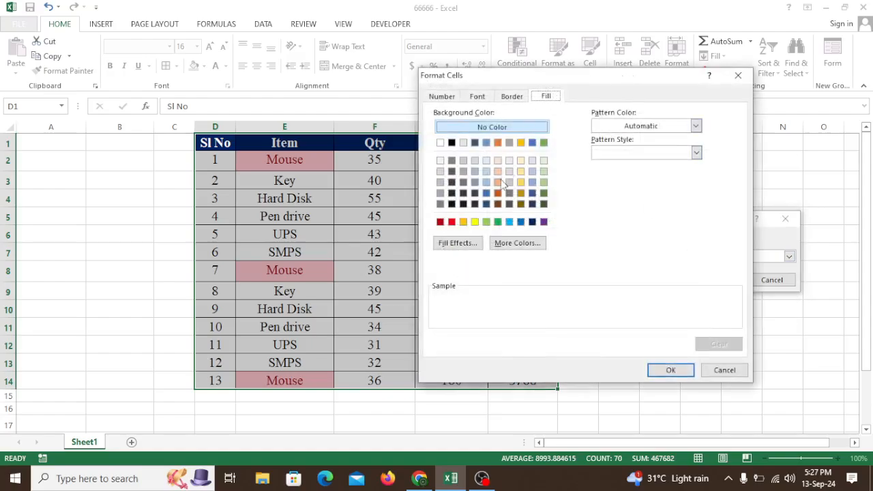
pyautogui.click(464, 222)
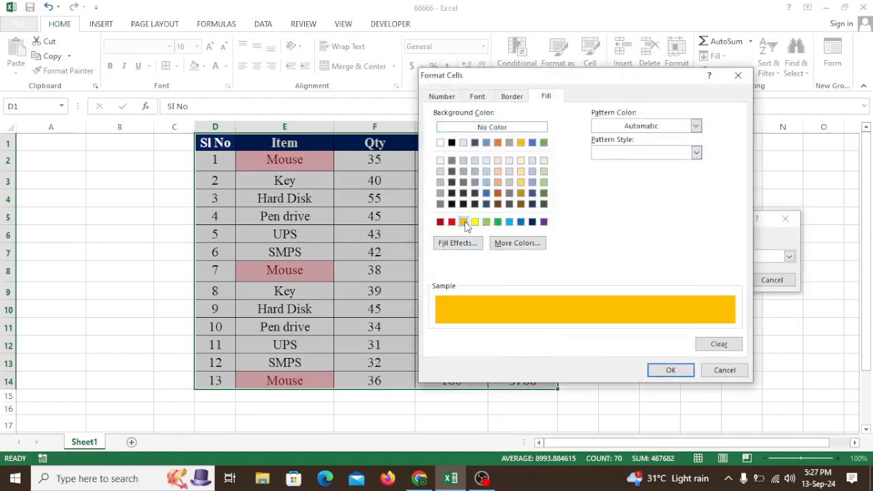
pyautogui.click(668, 369)
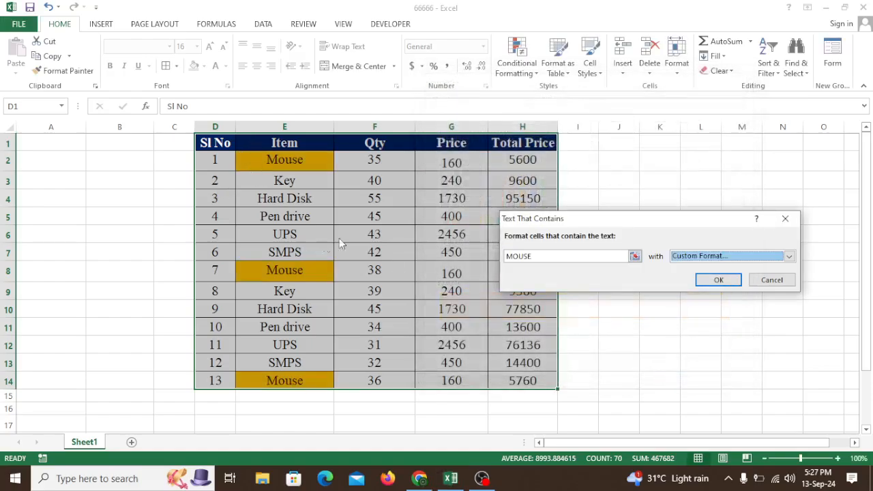
# Step: Preview the orange custom format with the rule text UPS, cancel the rule, and deselect the table
pyautogui.click(537, 255)
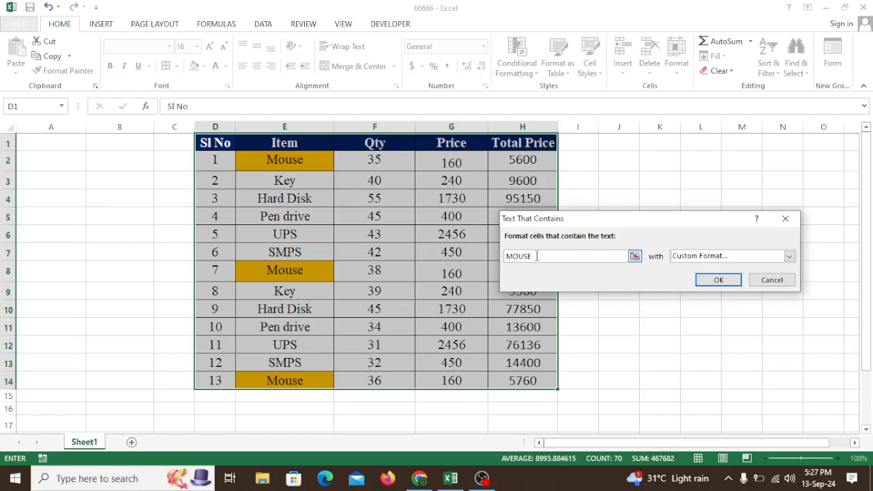
pyautogui.moveTo(536, 255); pyautogui.dragTo(488, 257)
pyautogui.write('UPS')
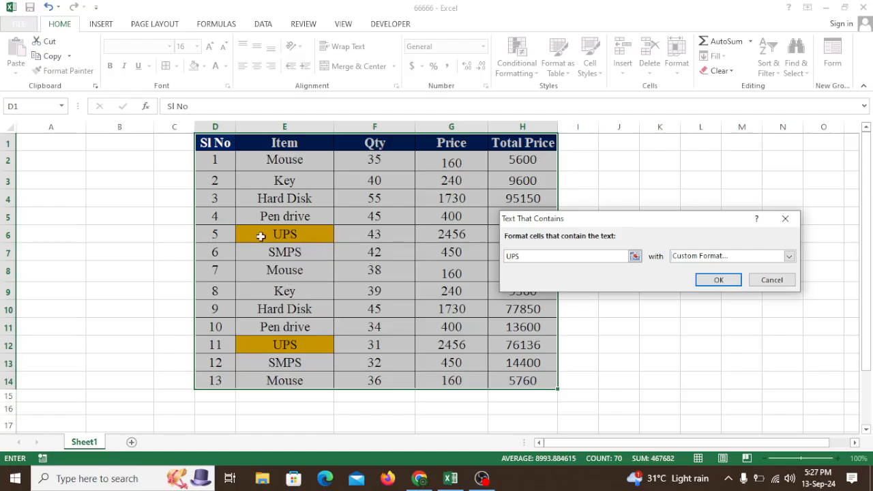
pyautogui.click(773, 280)
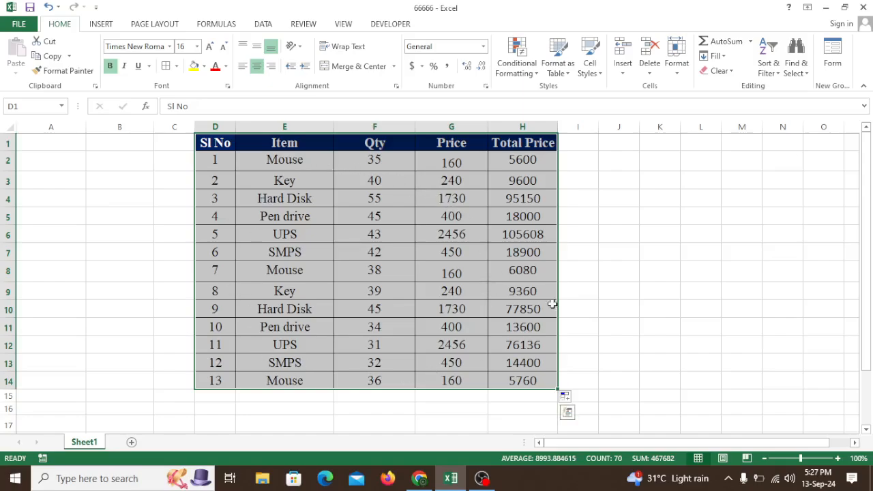
pyautogui.click(416, 210)
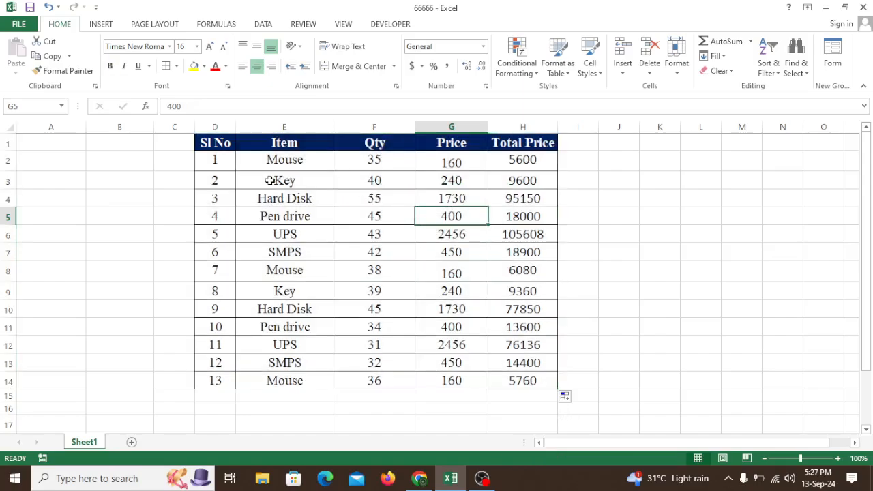